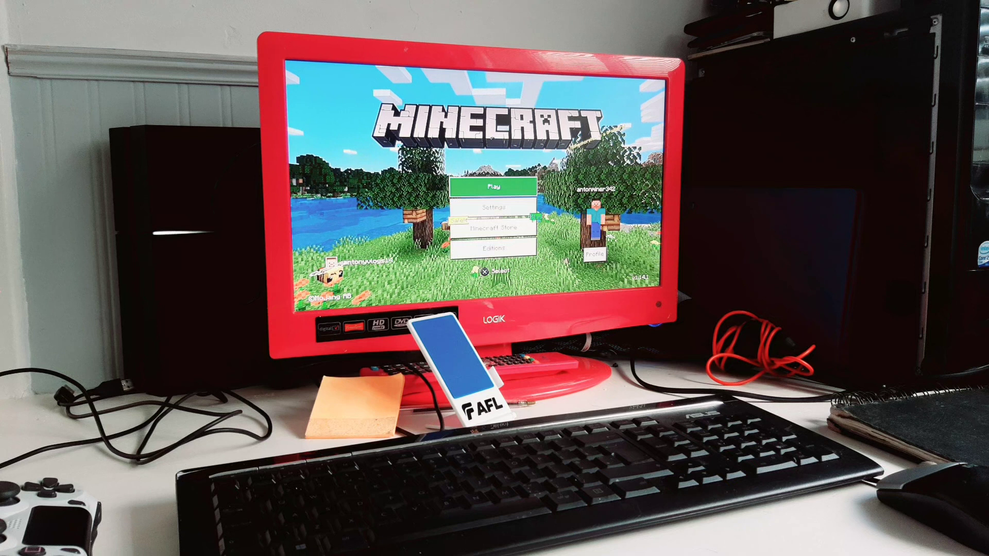
# Browse the main menu down to Editions and back up to Play.
pyautogui.press('Down')
pyautogui.press('Down')
pyautogui.press('Down')
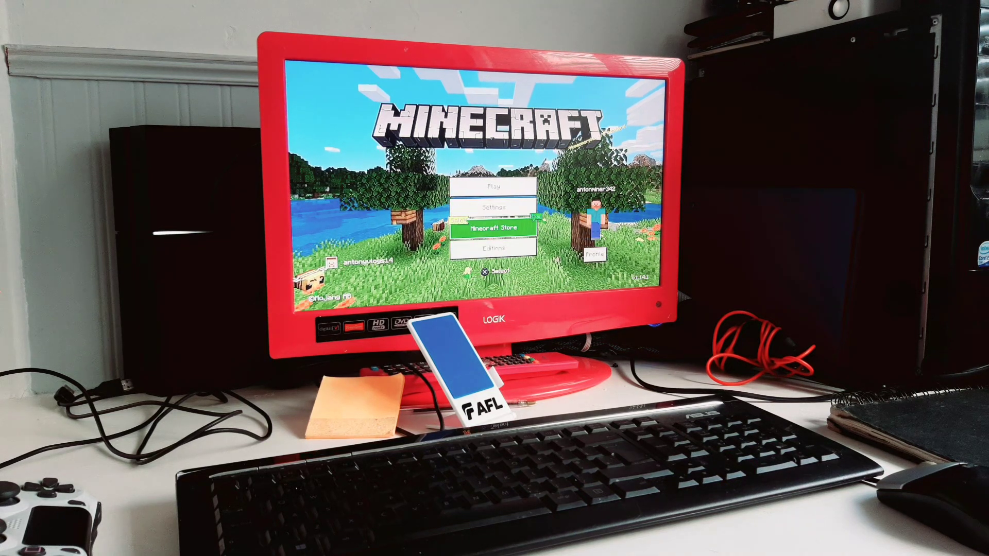
pyautogui.press('Up')
pyautogui.press('Up')
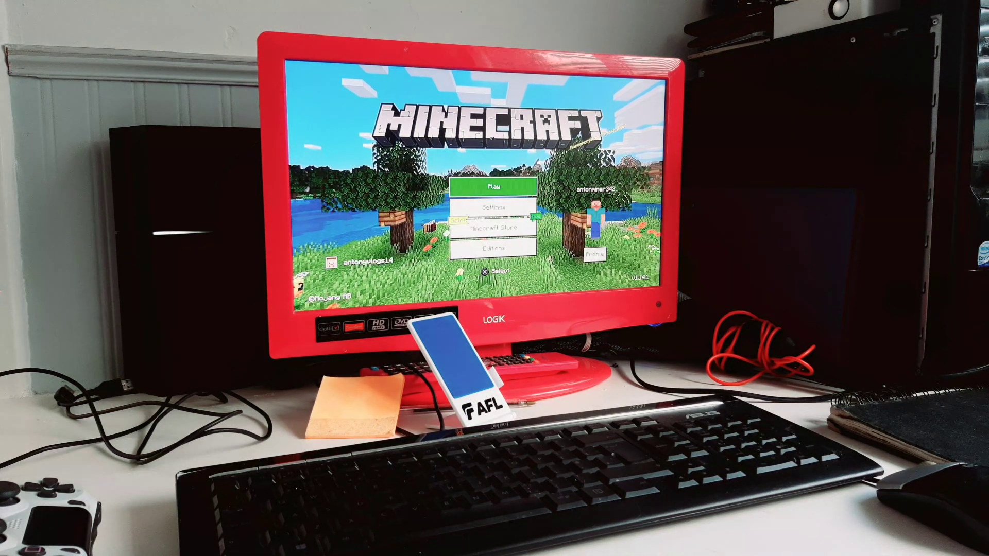